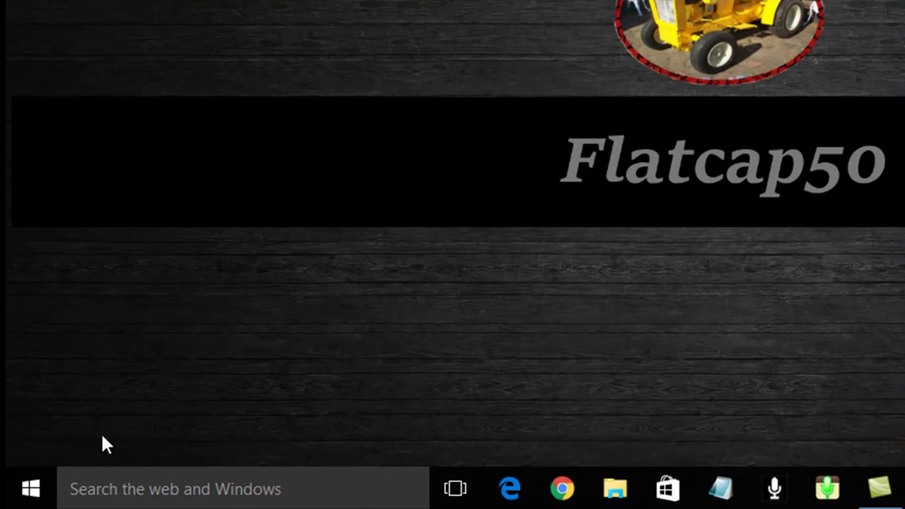
# Pin Snipping Tool from Start > All apps > Windows Accessories to the taskbar, then close Start
pyautogui.click(27, 492)
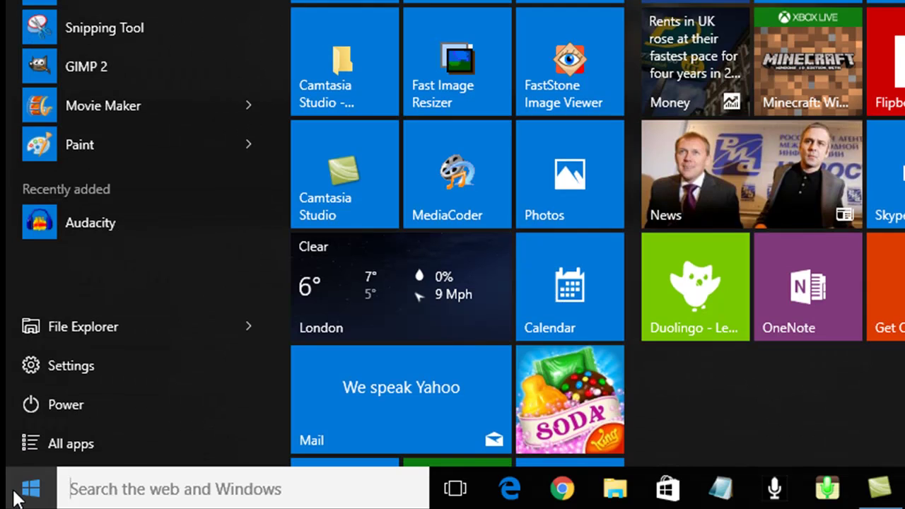
pyautogui.click(51, 441)
pyautogui.scroll(-4, 137, 166)
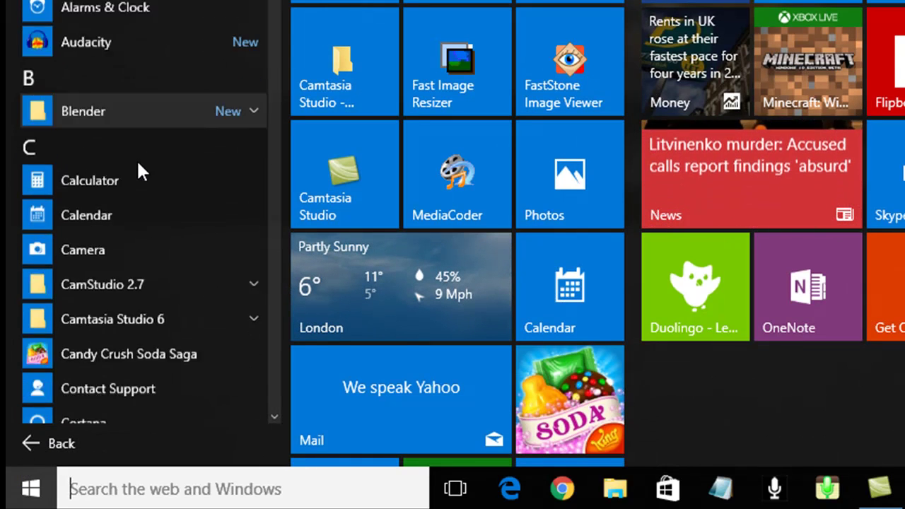
pyautogui.scroll(-12, 133, 162)
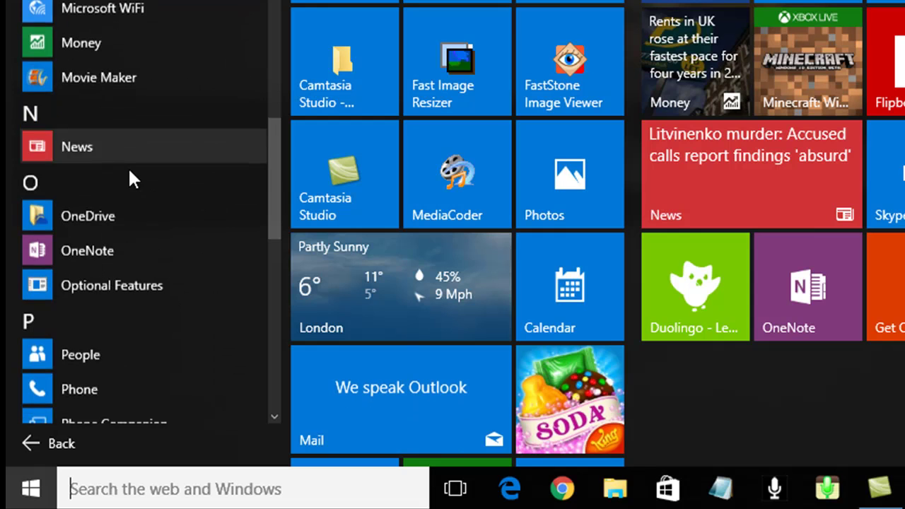
pyautogui.scroll(-10, 124, 180)
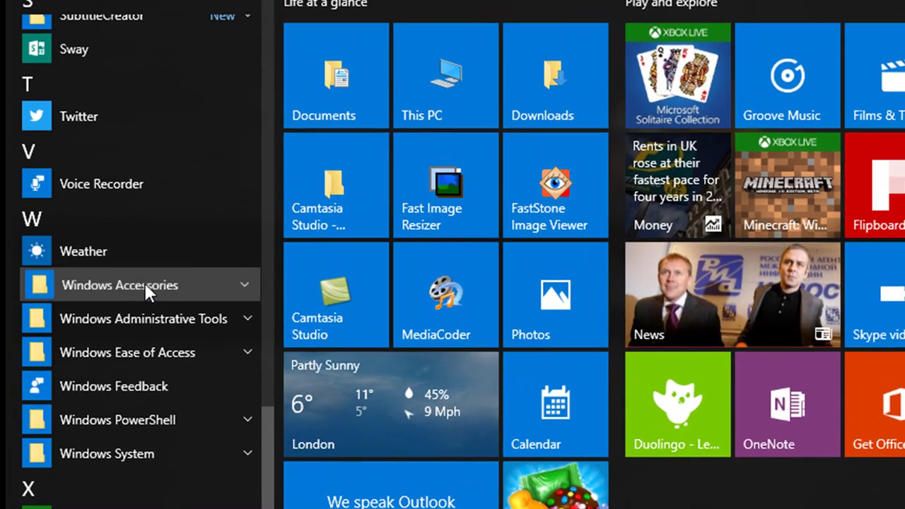
pyautogui.click(145, 283)
pyautogui.scroll(-6, 142, 297)
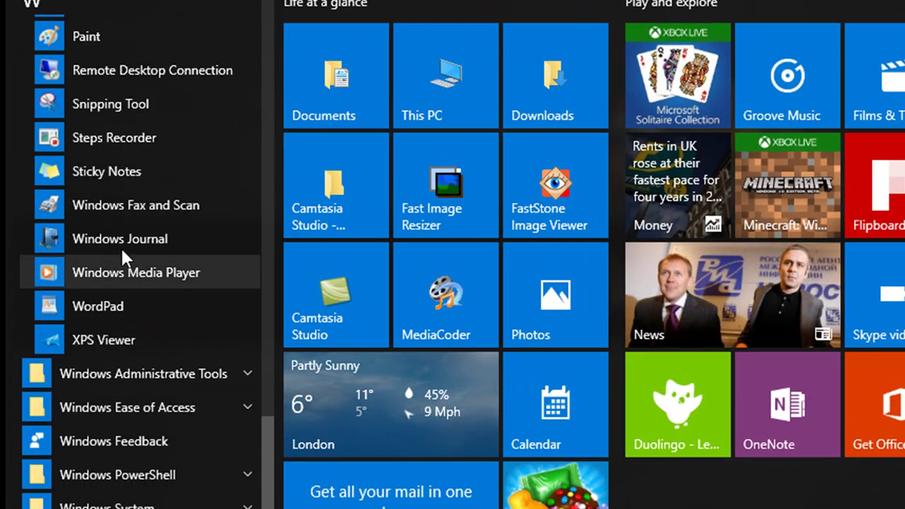
pyautogui.click(125, 100)
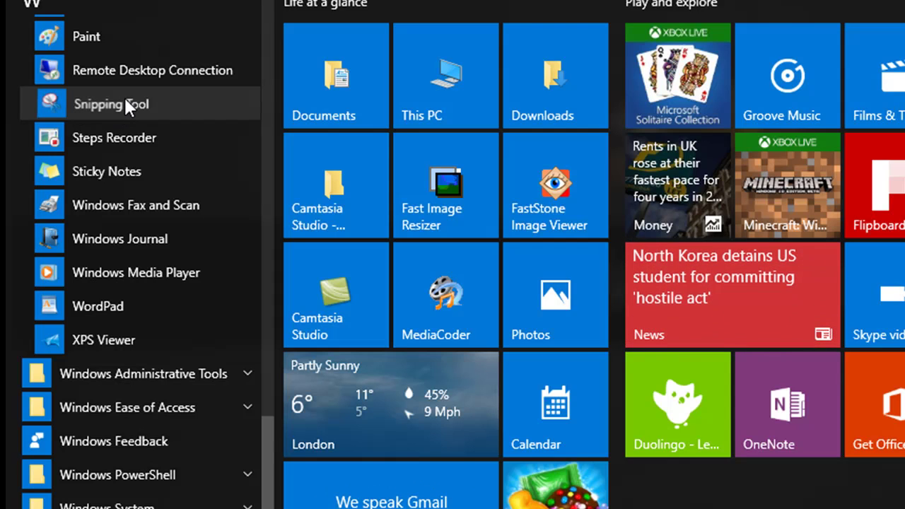
pyautogui.rightClick(125, 104)
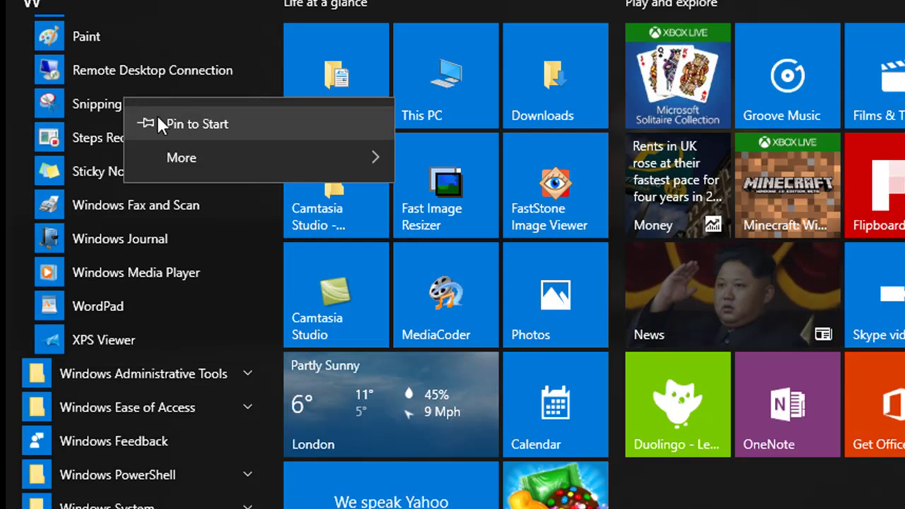
pyautogui.click(192, 157)
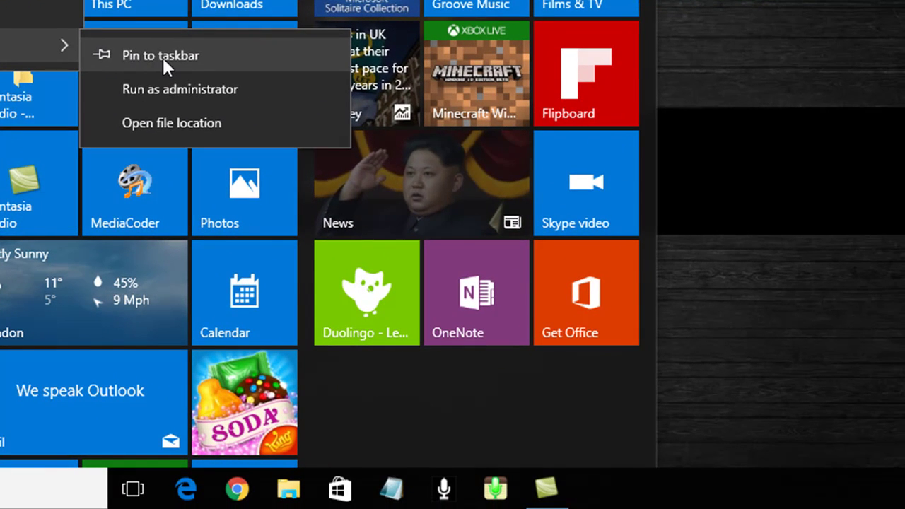
pyautogui.click(162, 55)
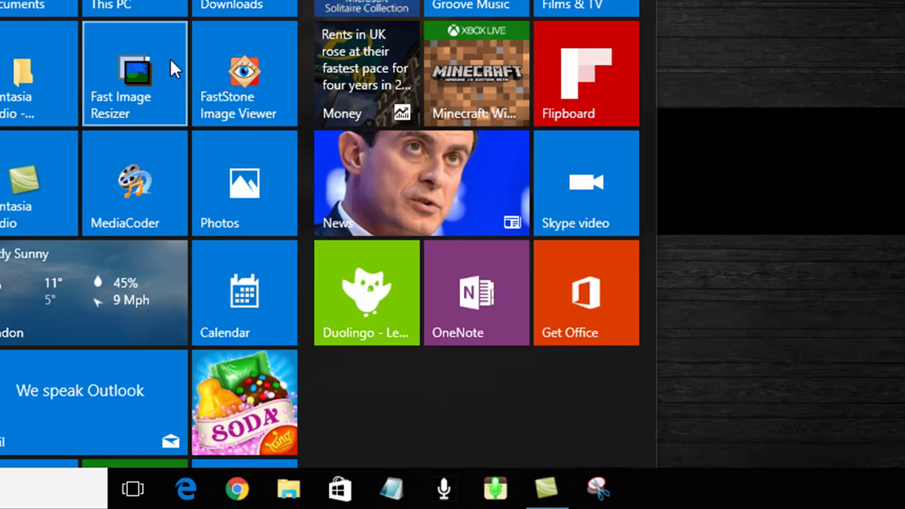
pyautogui.click(731, 368)
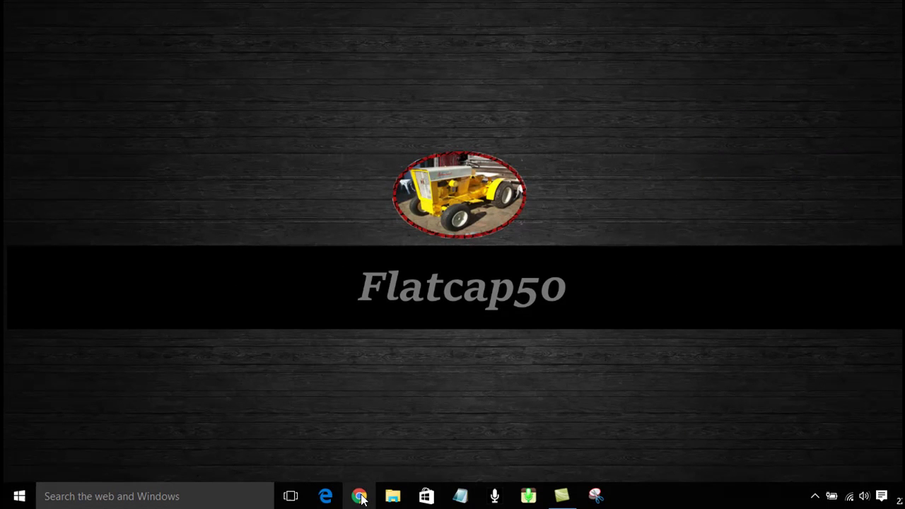
# Launch Chrome on YouTube and scroll down to the Suicide Squad trailer thumbnail
pyautogui.click(360, 496)
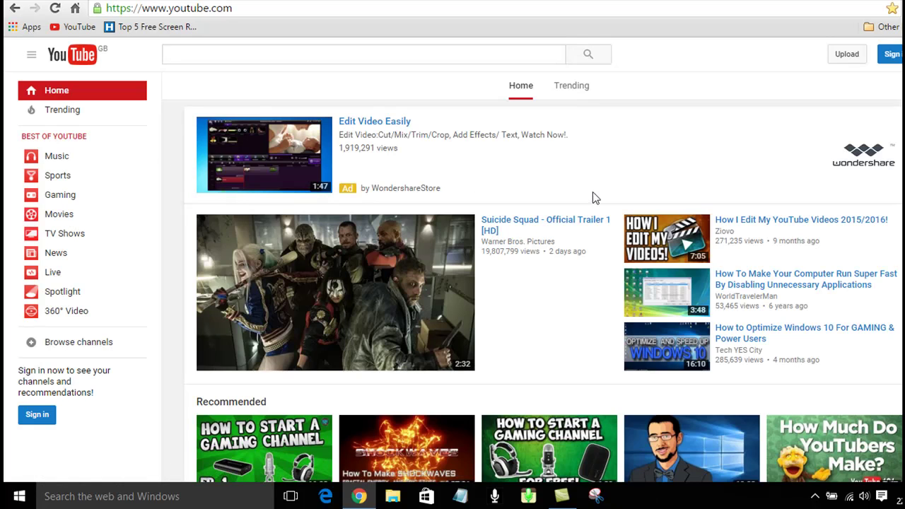
pyautogui.scroll(-1, 615, 174)
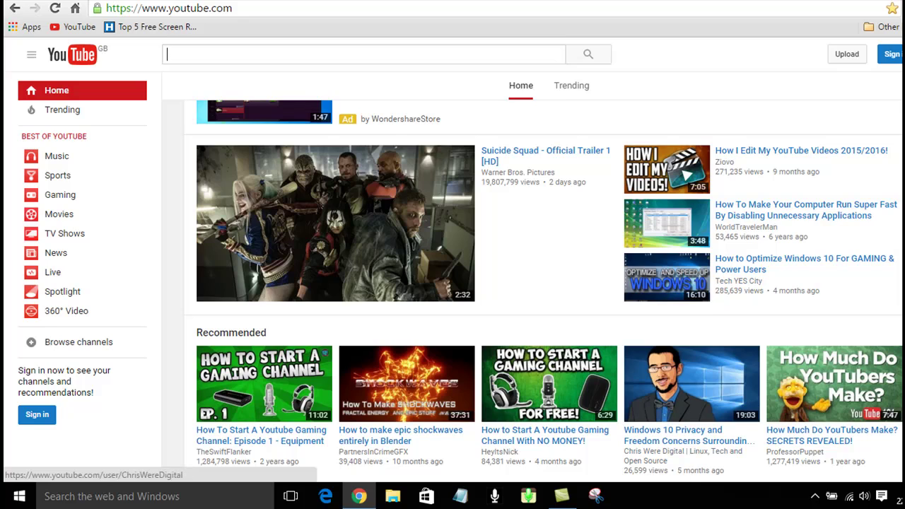
# Capture a Rectangular Snip framing the Suicide Squad trailer thumbnail on YouTube
pyautogui.click(596, 496)
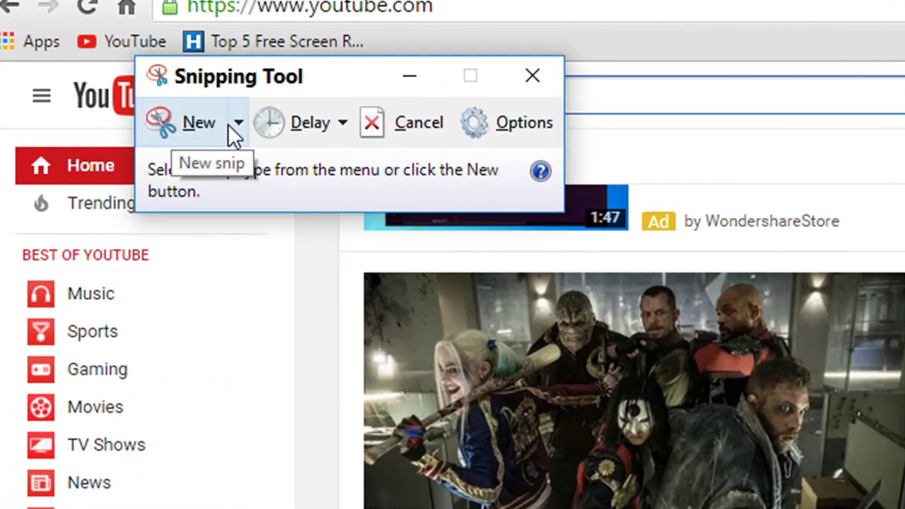
pyautogui.click(240, 124)
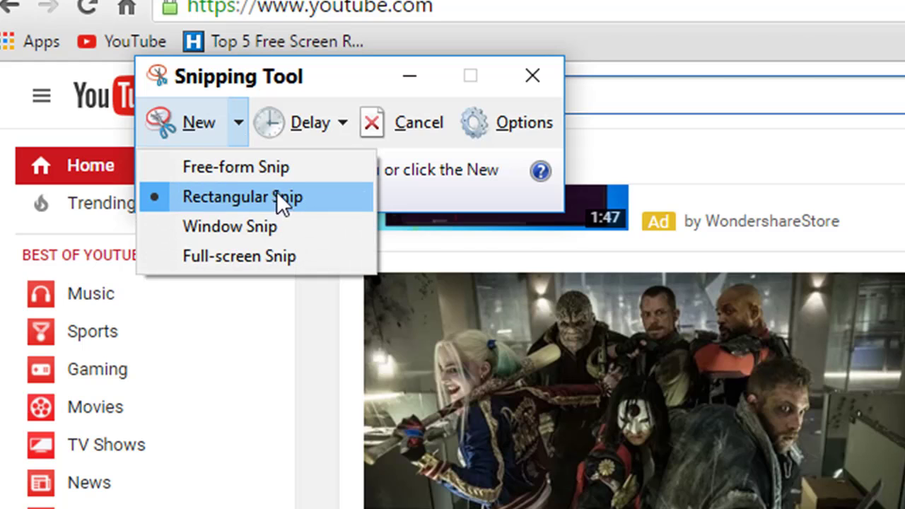
pyautogui.click(186, 115)
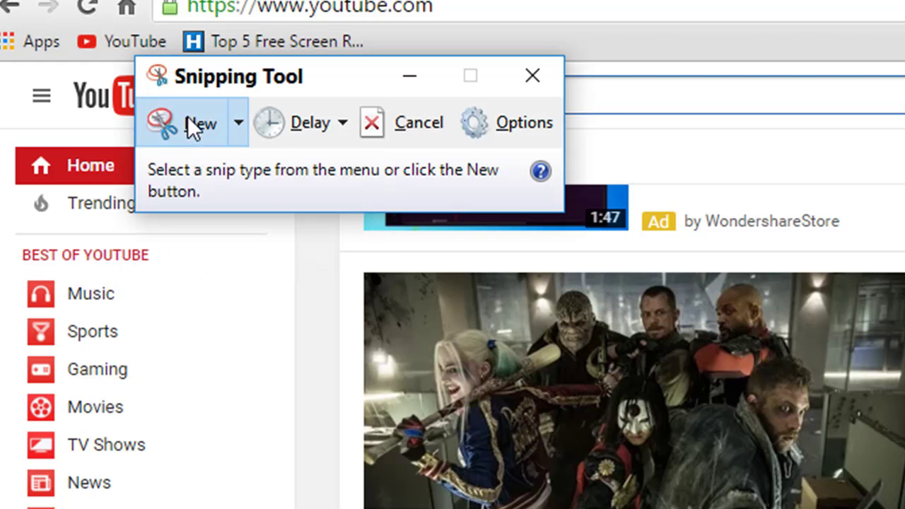
pyautogui.click(188, 121)
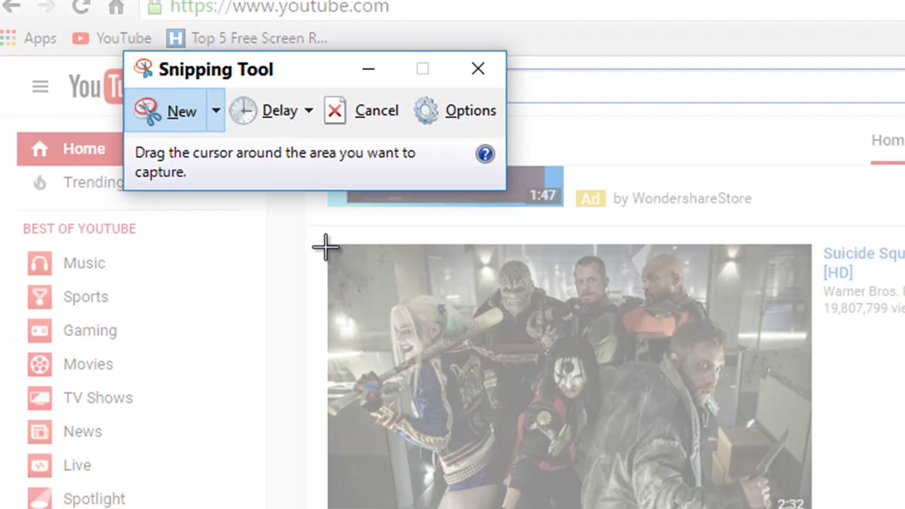
pyautogui.moveTo(326, 245); pyautogui.dragTo(792, 266)
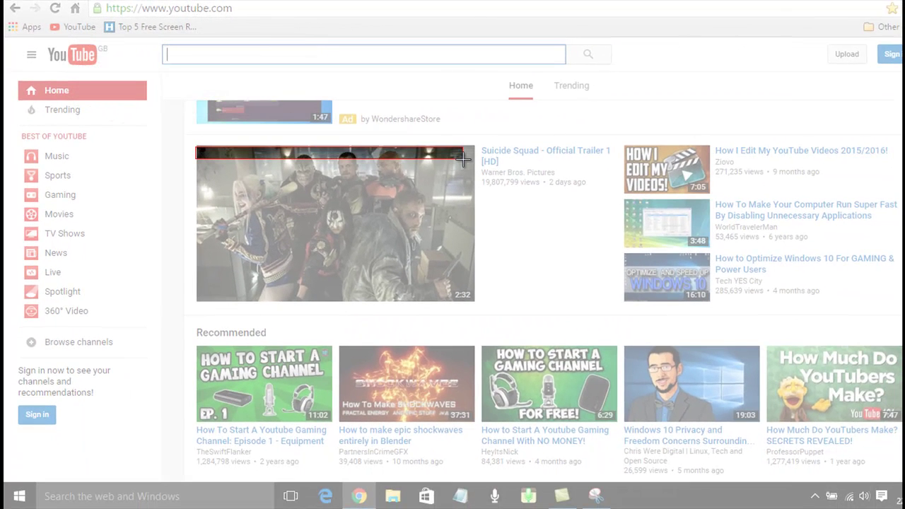
pyautogui.moveTo(463, 159); pyautogui.dragTo(474, 300)
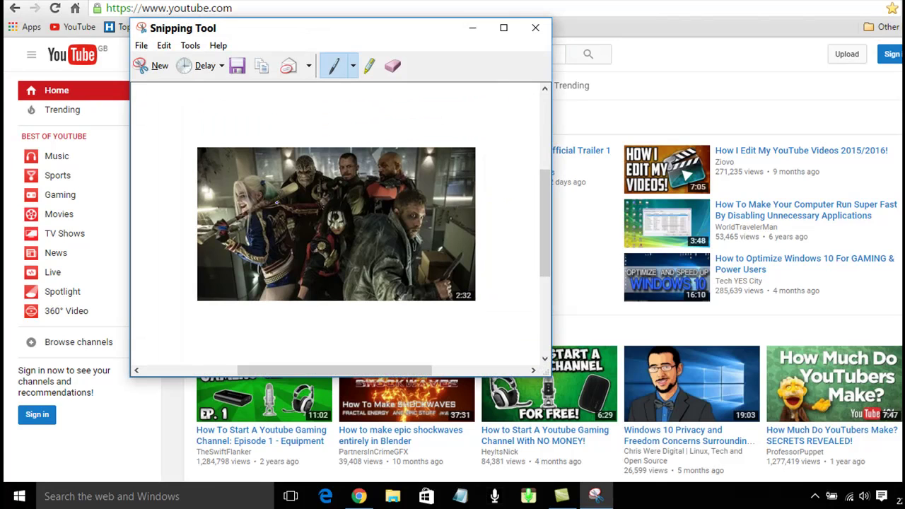
# Save the trailer snip as PNG 'Capture 1' in Pictures\Screenshots and close Snipping Tool
pyautogui.click(240, 68)
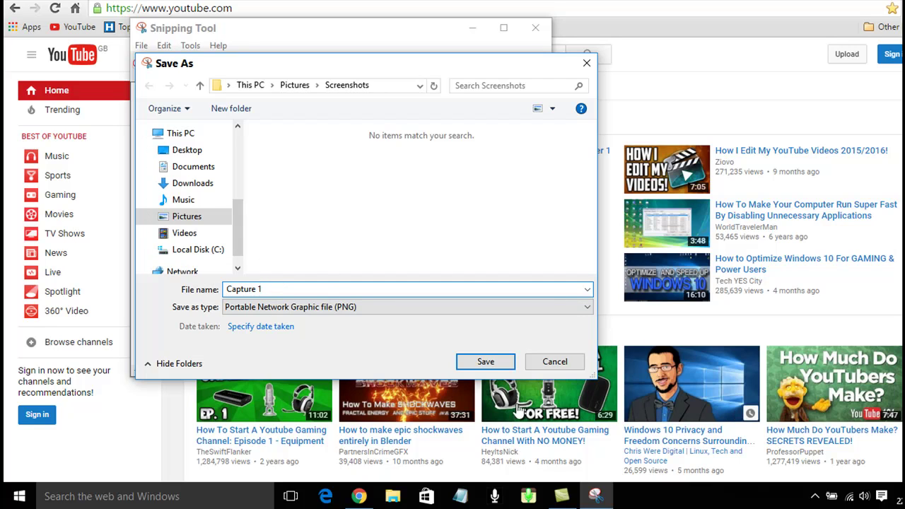
pyautogui.click(487, 361)
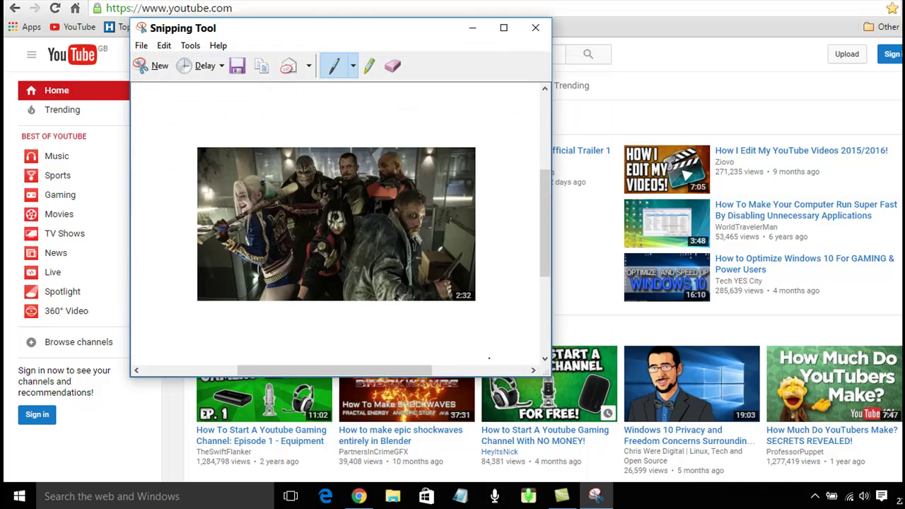
pyautogui.click(535, 29)
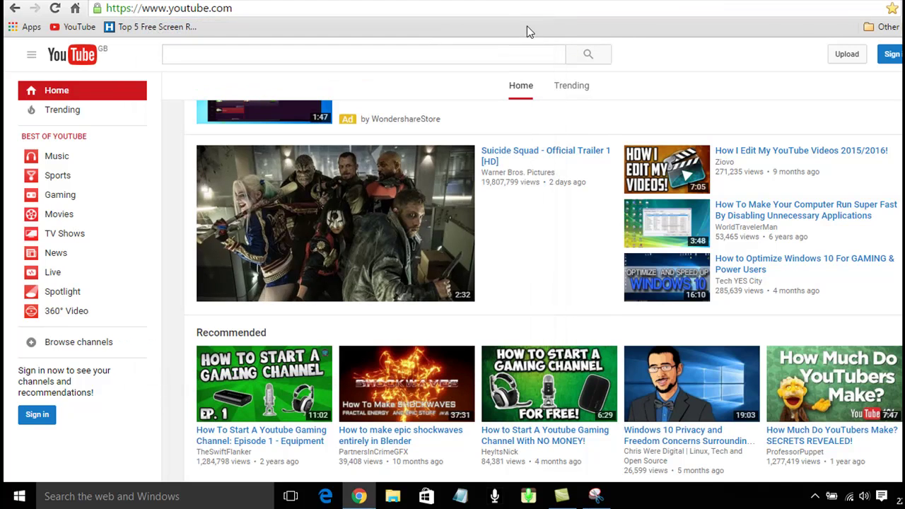
# Browse File Explorer to Pictures > Screenshots and open Capture 1 in the photo viewer
pyautogui.click(391, 497)
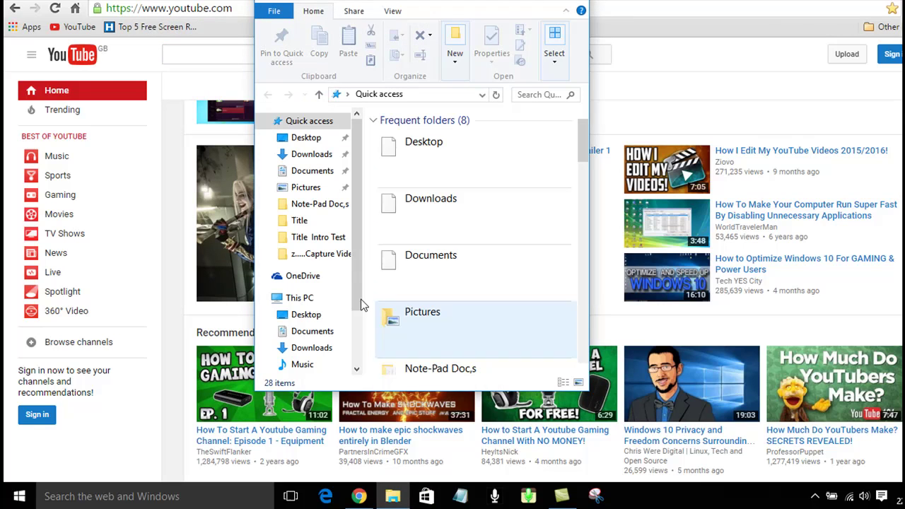
pyautogui.click(427, 313)
pyautogui.doubleClick(427, 313)
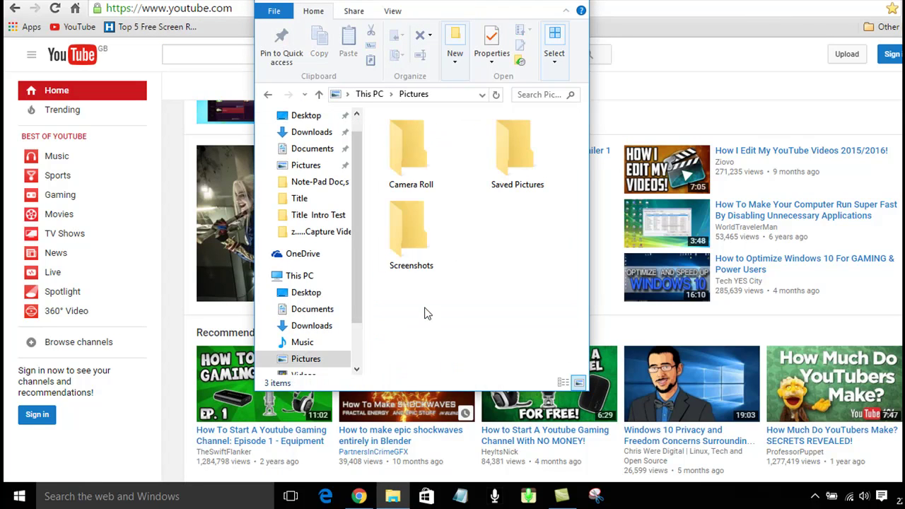
pyautogui.doubleClick(417, 240)
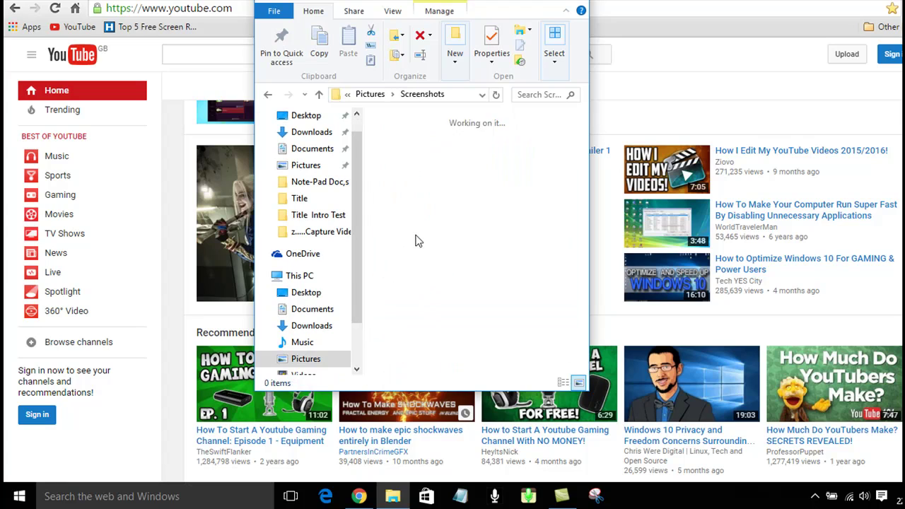
pyautogui.click(417, 127)
pyautogui.doubleClick(417, 127)
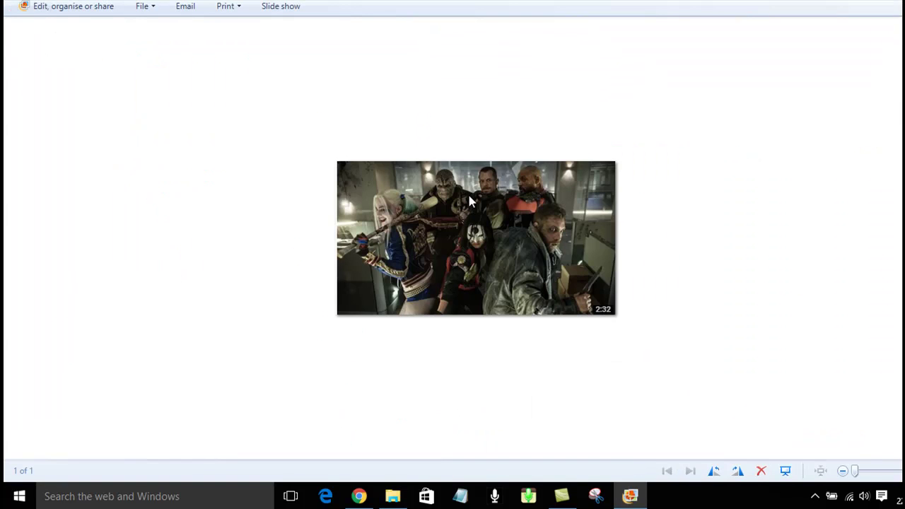
# Zoom in and out on Capture 1, then close Photo Viewer and the Screenshots window with Alt+F4
pyautogui.scroll(3, 351, 344)
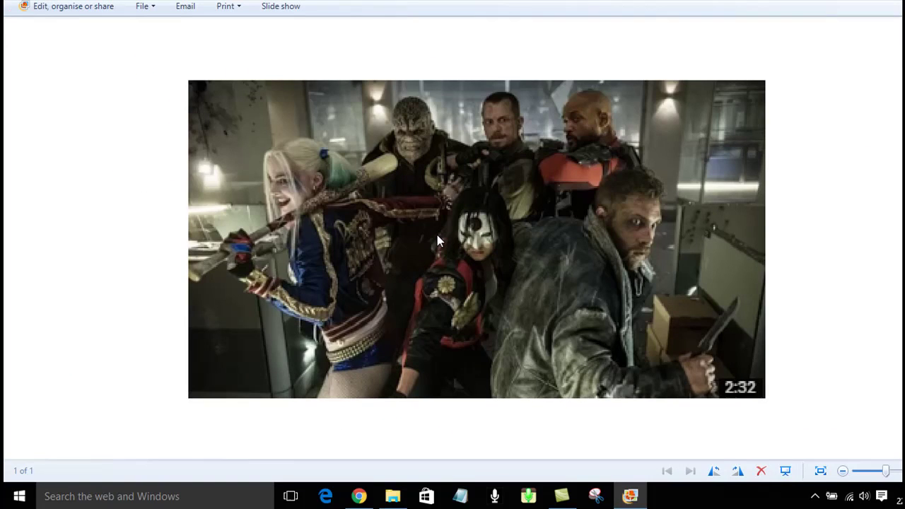
pyautogui.scroll(-1, 437, 237)
pyautogui.scroll(1, 437, 232)
pyautogui.scroll(-2, 437, 229)
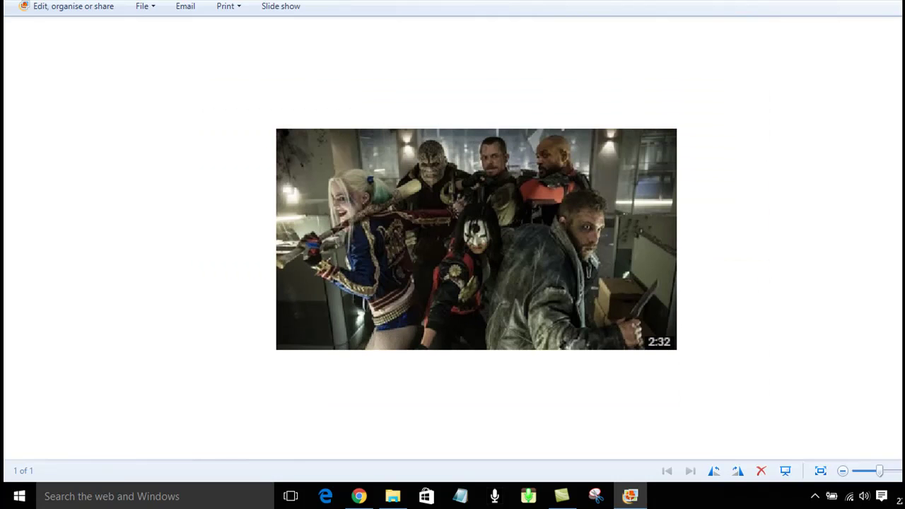
pyautogui.hotkey('alt', 'F4')
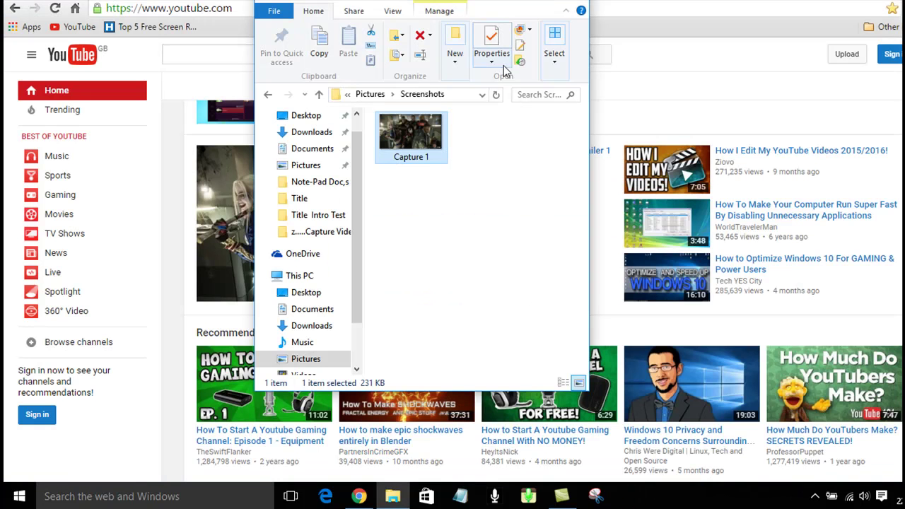
pyautogui.hotkey('alt', 'F4')
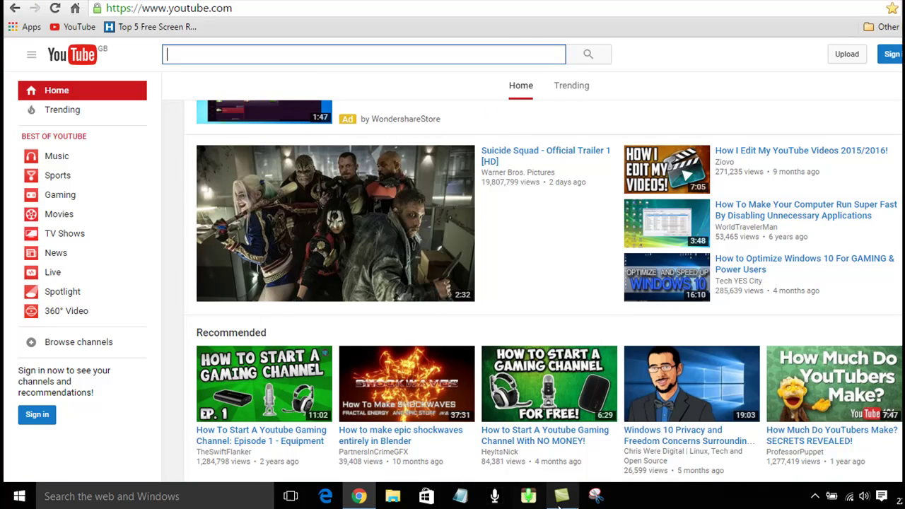
# Snip the YouTube sidebar's Best of YouTube list down to Sign in
pyautogui.click(595, 496)
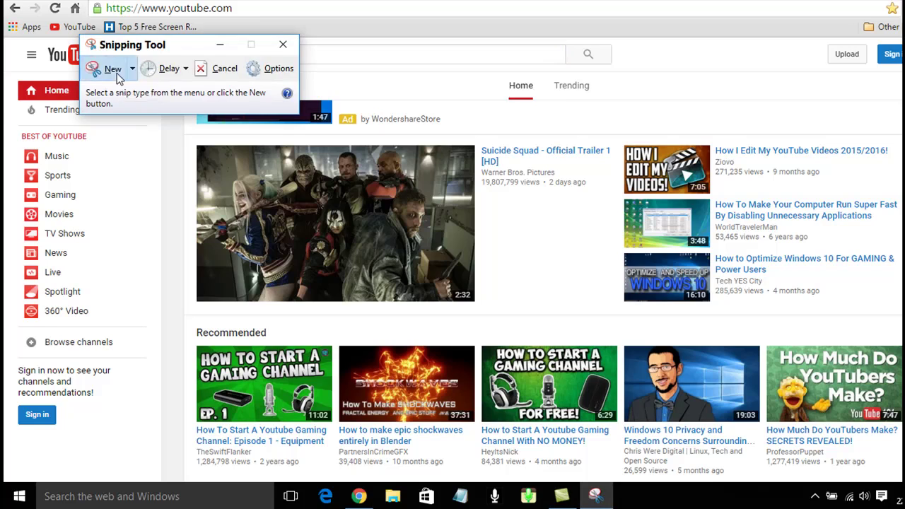
pyautogui.click(117, 73)
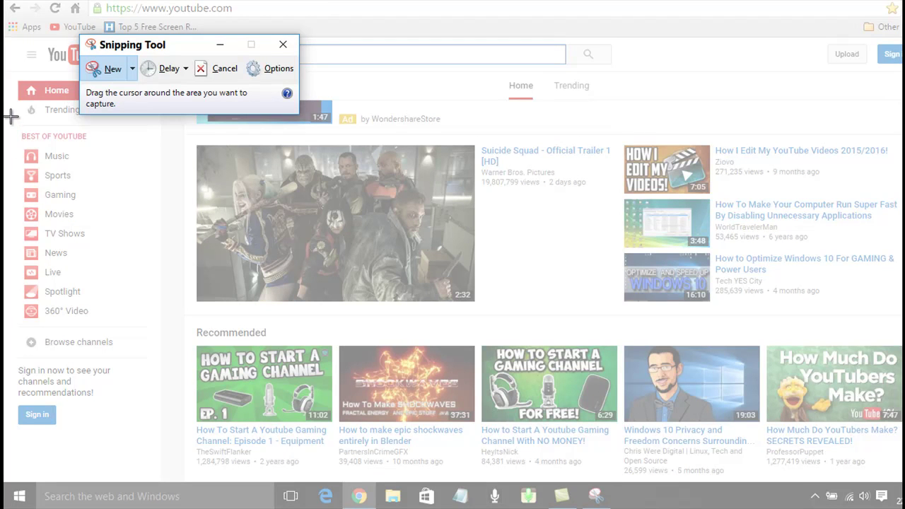
pyautogui.moveTo(10, 116); pyautogui.dragTo(169, 425)
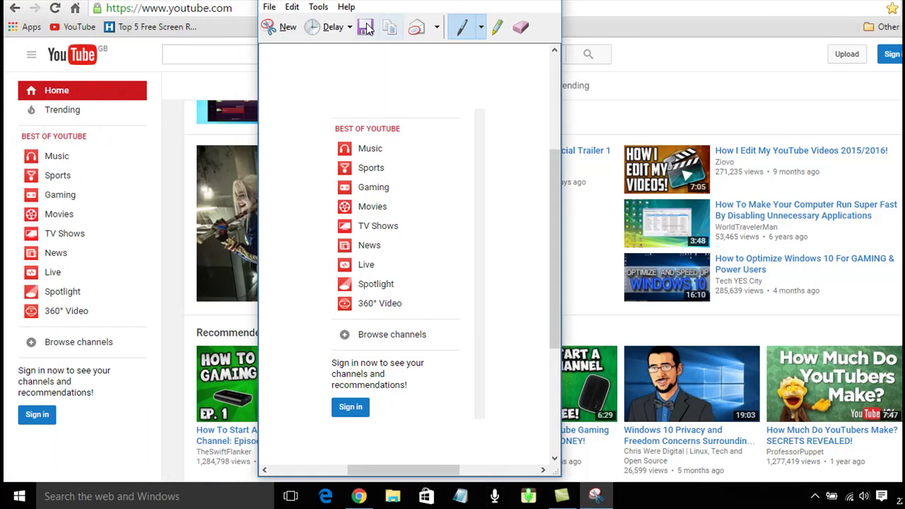
# Save the sidebar snip as 'Capture 2' in Pictures\Screenshots
pyautogui.click(365, 27)
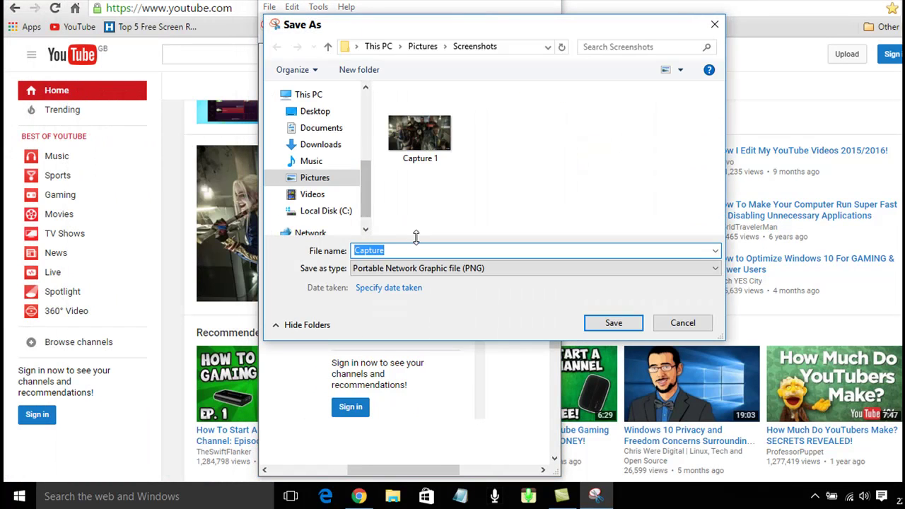
pyautogui.click(397, 250)
pyautogui.write('2')
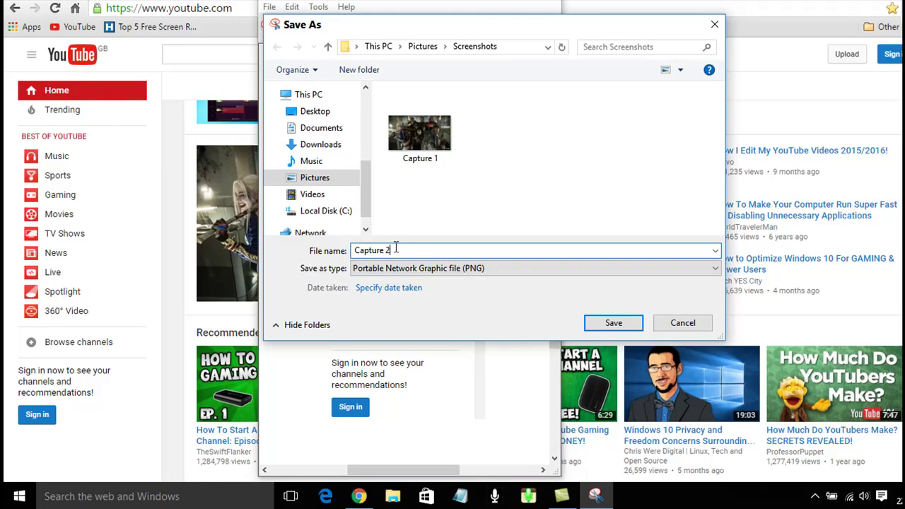
pyautogui.press('Return')
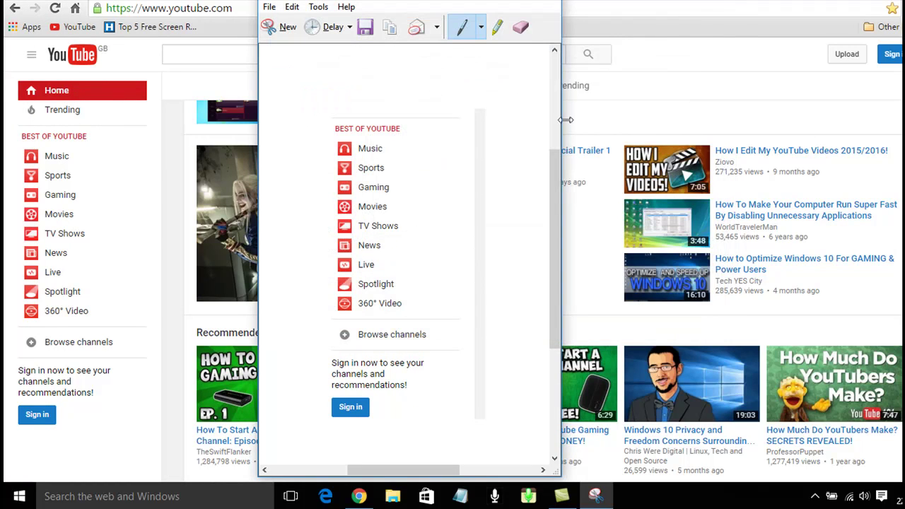
# Take a Full-screen Snip of the YouTube page in a reopened Snipping Tool
pyautogui.click(545, 1)
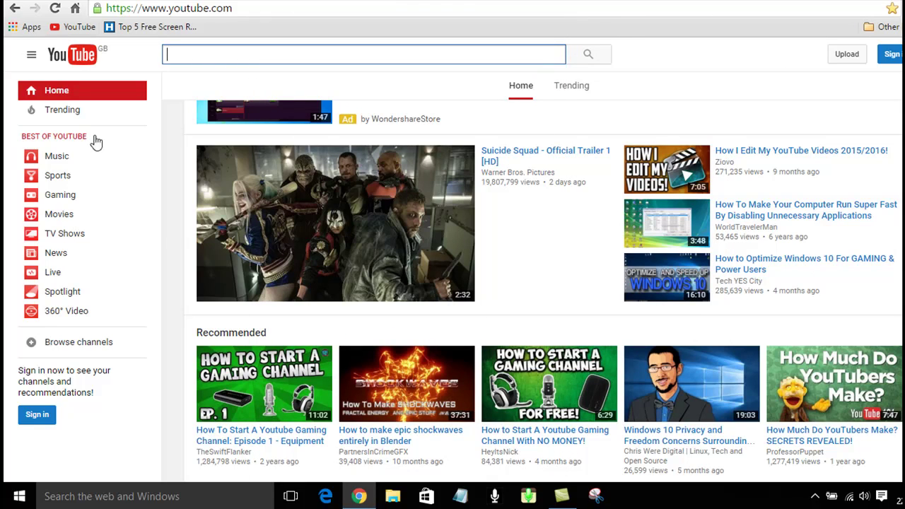
pyautogui.click(596, 497)
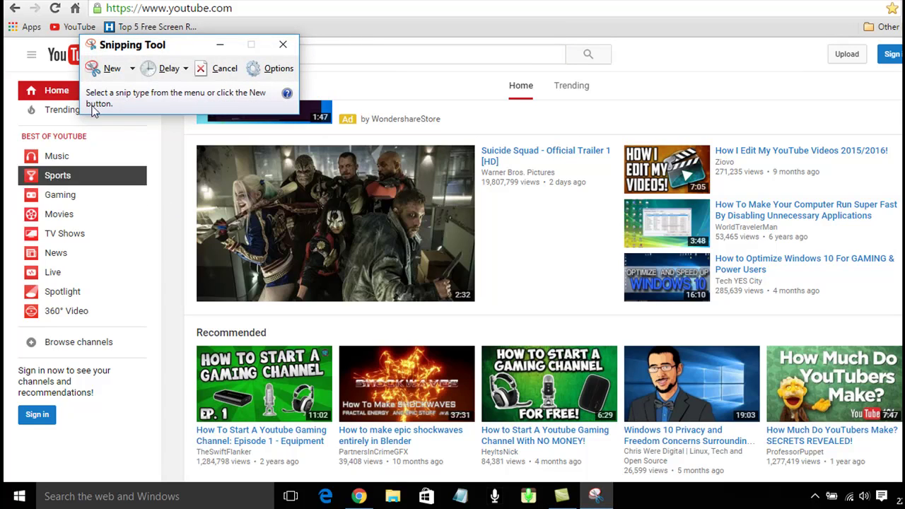
pyautogui.click(133, 70)
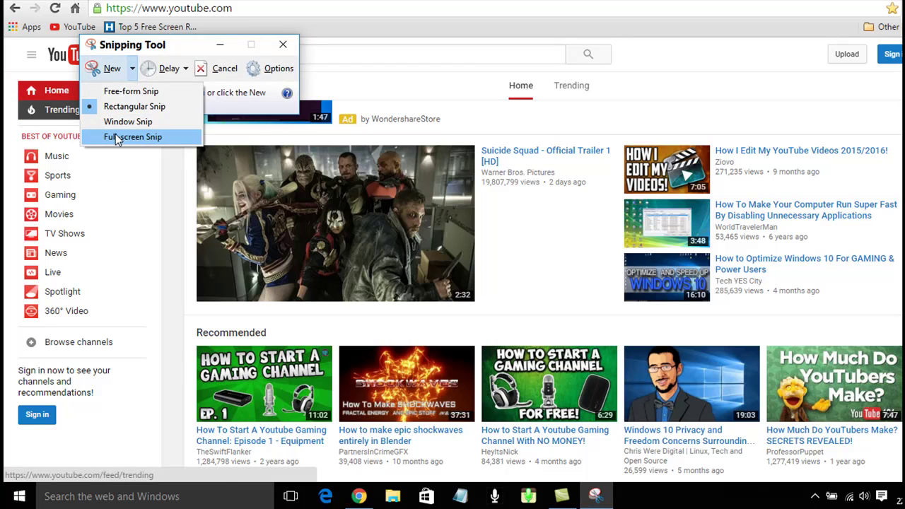
pyautogui.click(118, 136)
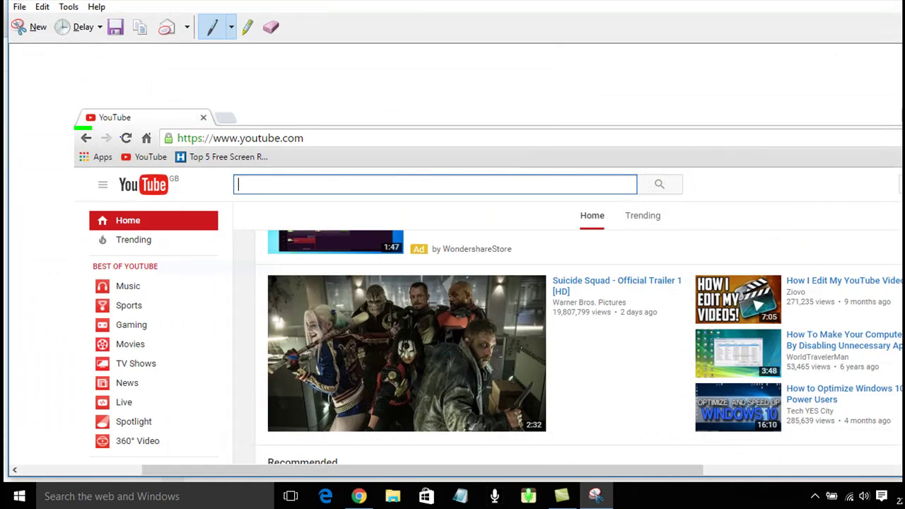
pyautogui.scroll(-5, 524, 196)
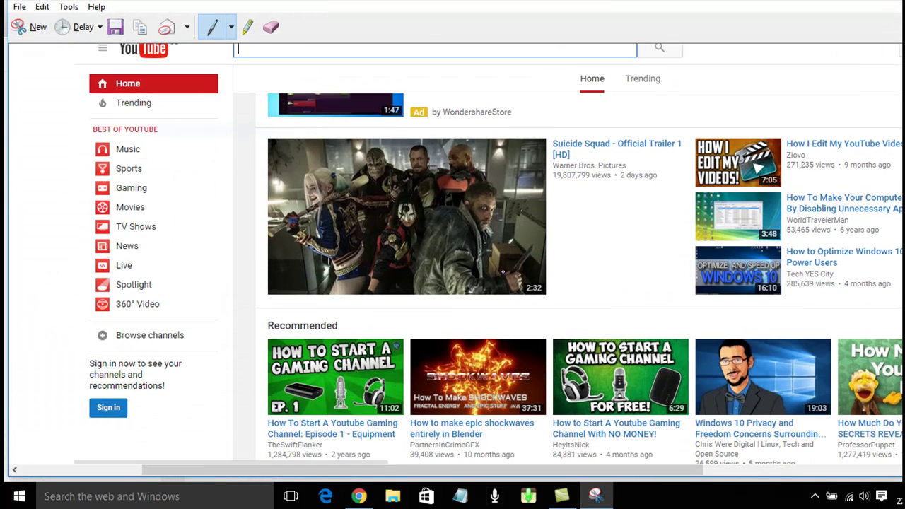
pyautogui.scroll(2, 454, 220)
pyautogui.scroll(3, 454, 220)
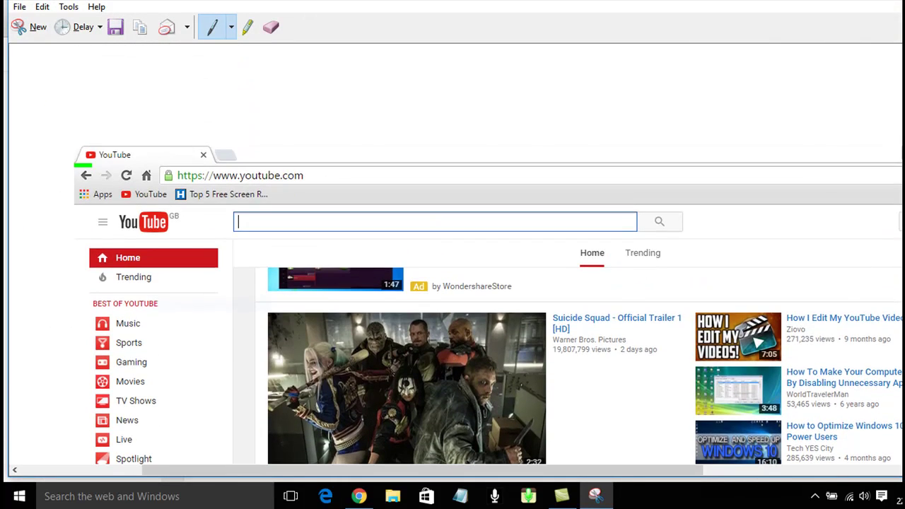
# Save the full-screen snip as PNG 'Capture 3' in Pictures\Screenshots
pyautogui.click(117, 32)
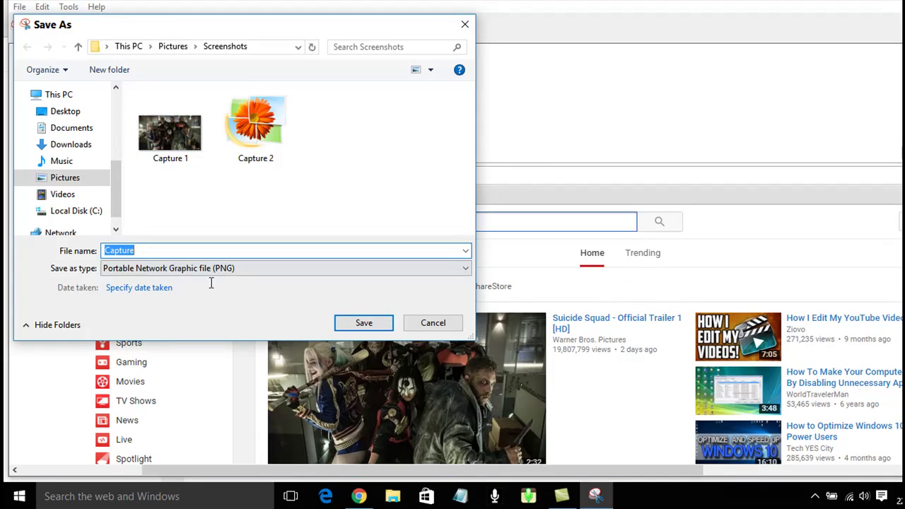
pyautogui.click(158, 251)
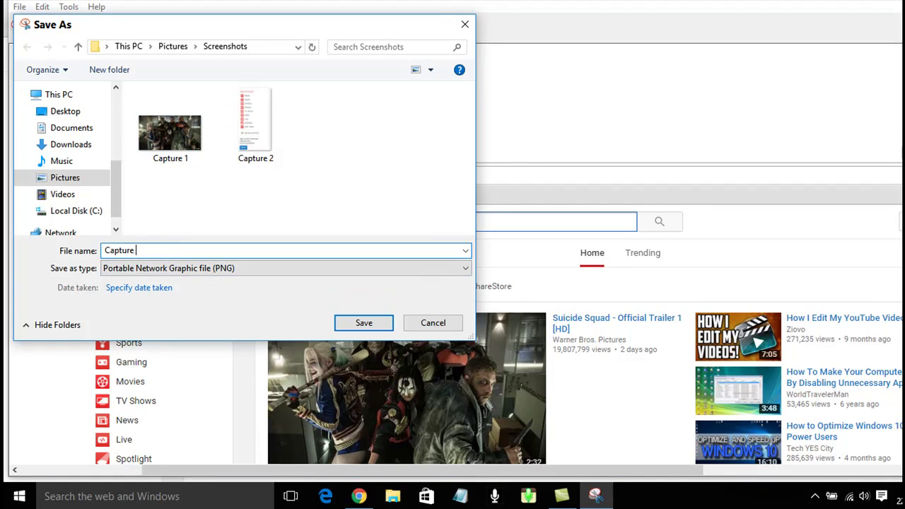
pyautogui.click(388, 326)
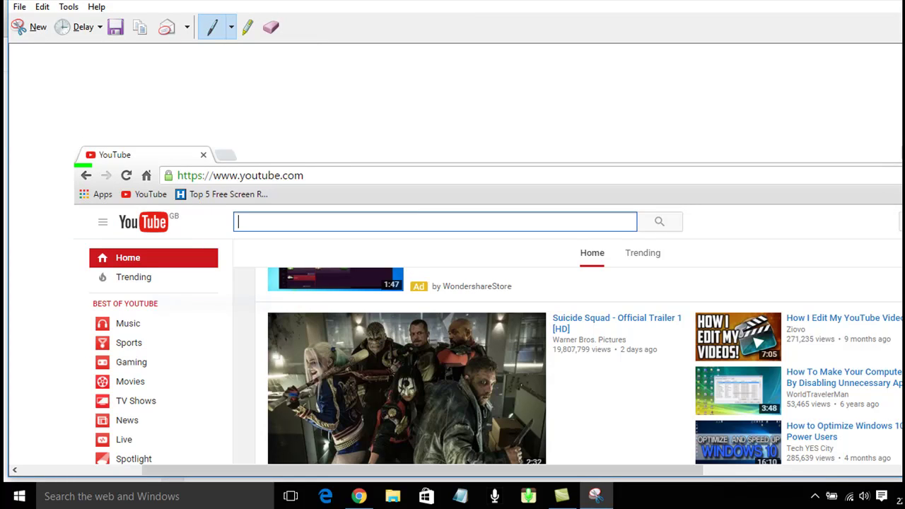
pyautogui.click(359, 496)
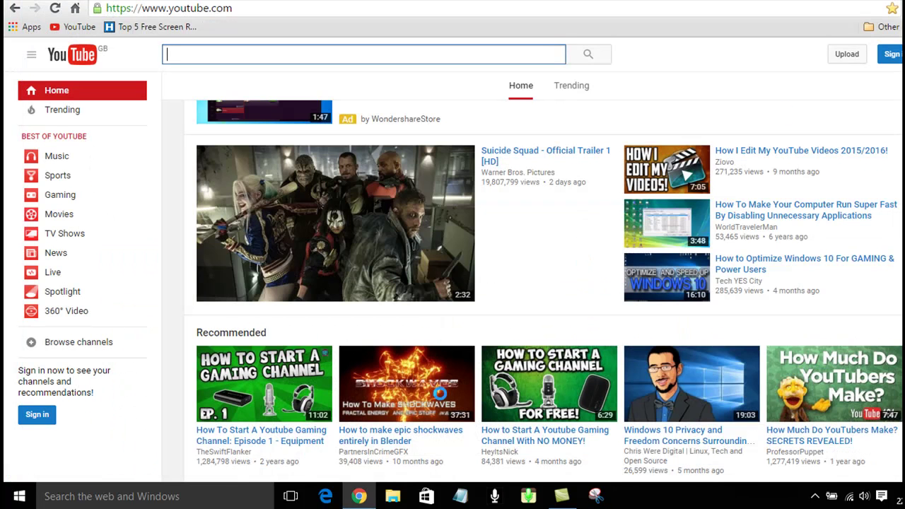
# Browse File Explorer to Pictures > Screenshots and open Capture 2 for viewing
pyautogui.click(391, 497)
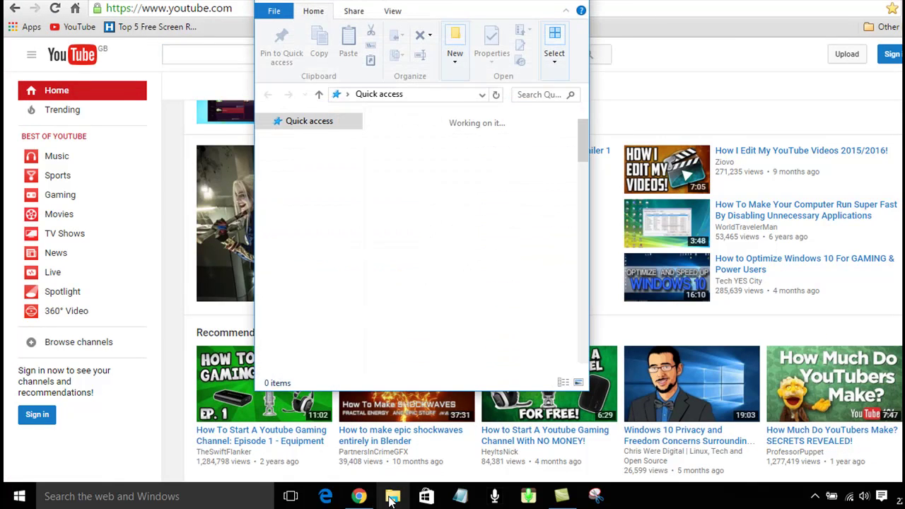
pyautogui.doubleClick(410, 317)
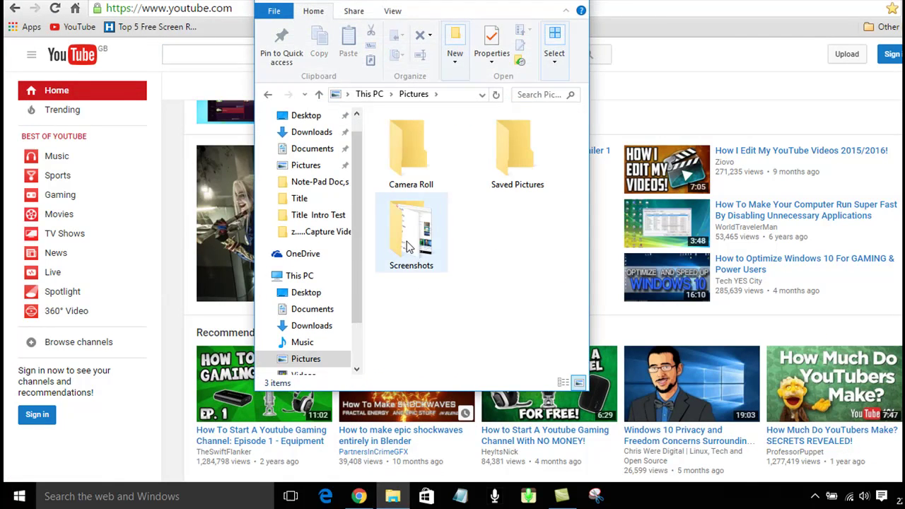
pyautogui.click(407, 245)
pyautogui.doubleClick(407, 244)
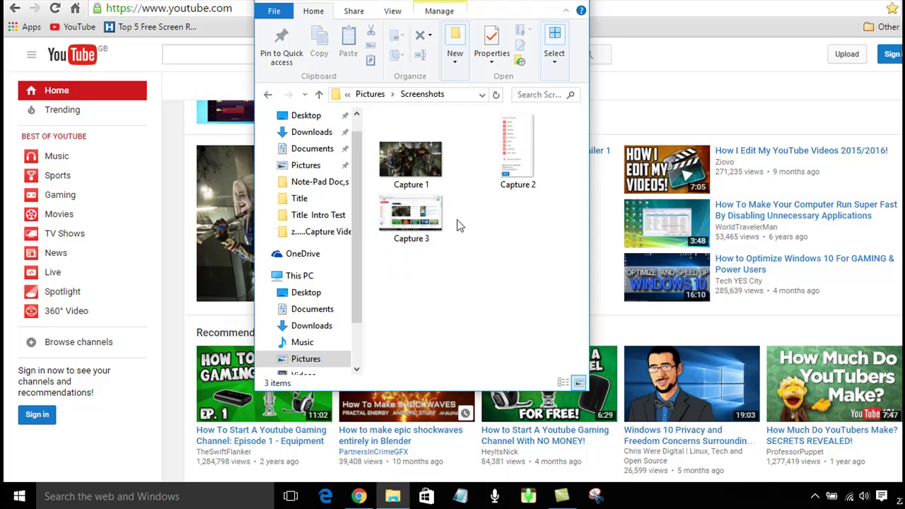
pyautogui.doubleClick(506, 168)
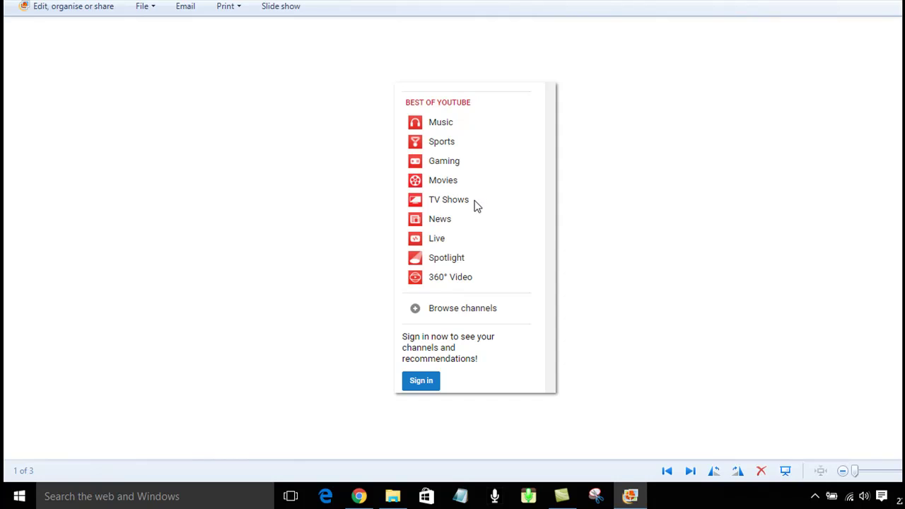
# Zoom on the Capture 2 sidebar snip, step on to full-screen Capture 3, then close the viewer
pyautogui.scroll(2, 473, 200)
pyautogui.scroll(-1, 545, 196)
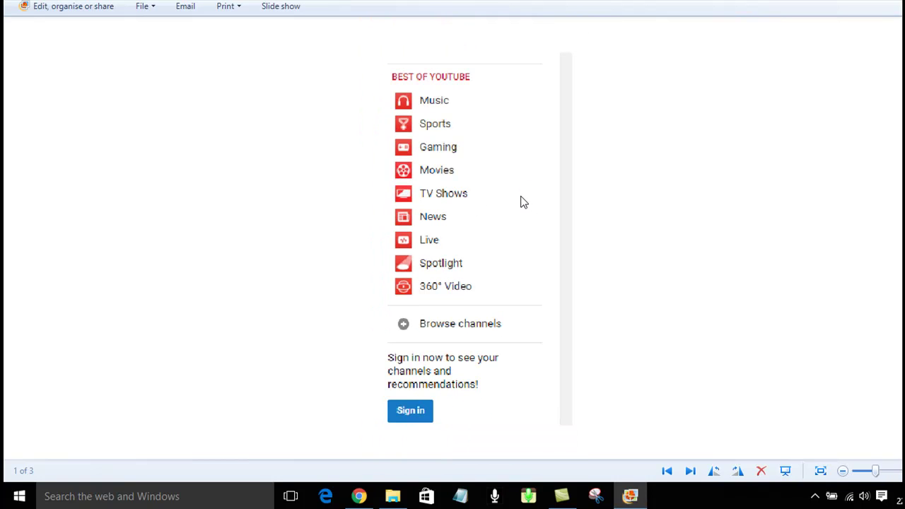
pyautogui.click(690, 472)
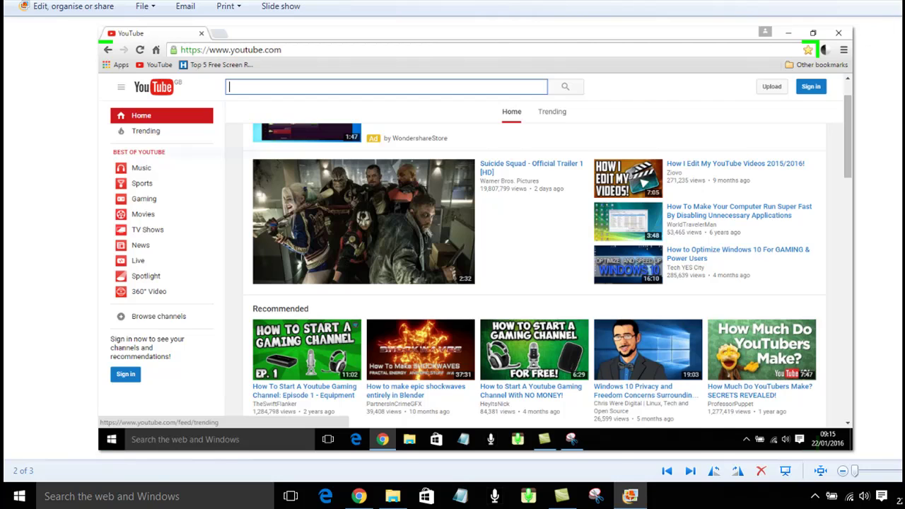
pyautogui.hotkey('alt', 'F4')
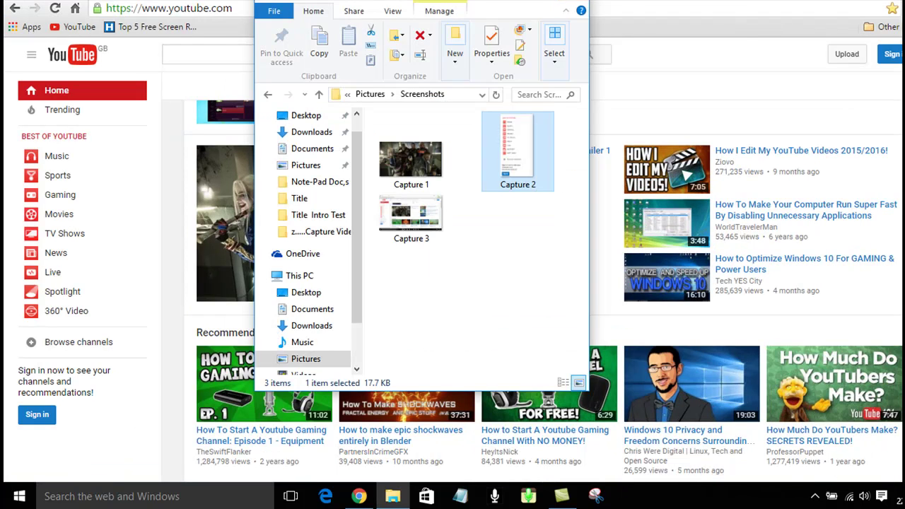
# Close the Screenshots folder window so Chrome's YouTube page shows
pyautogui.click(577, 1)
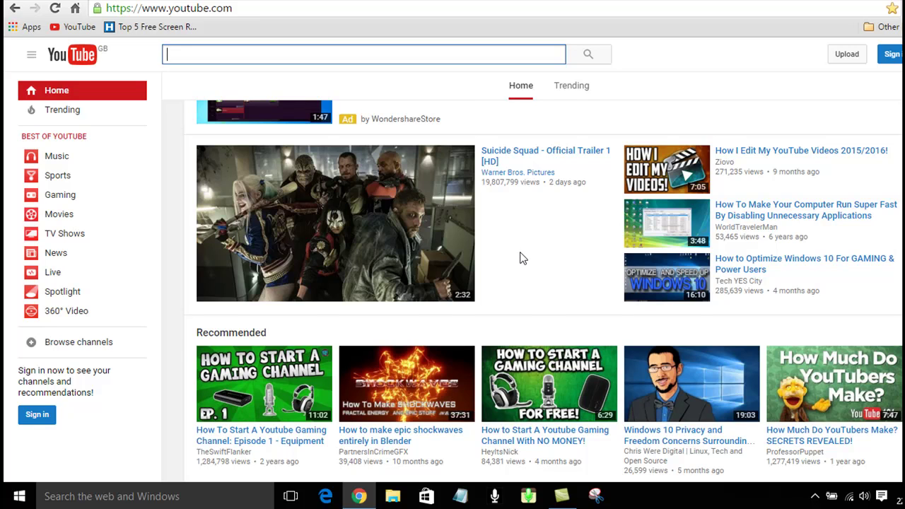
pyautogui.scroll(-1, 520, 251)
pyautogui.scroll(-1, 521, 246)
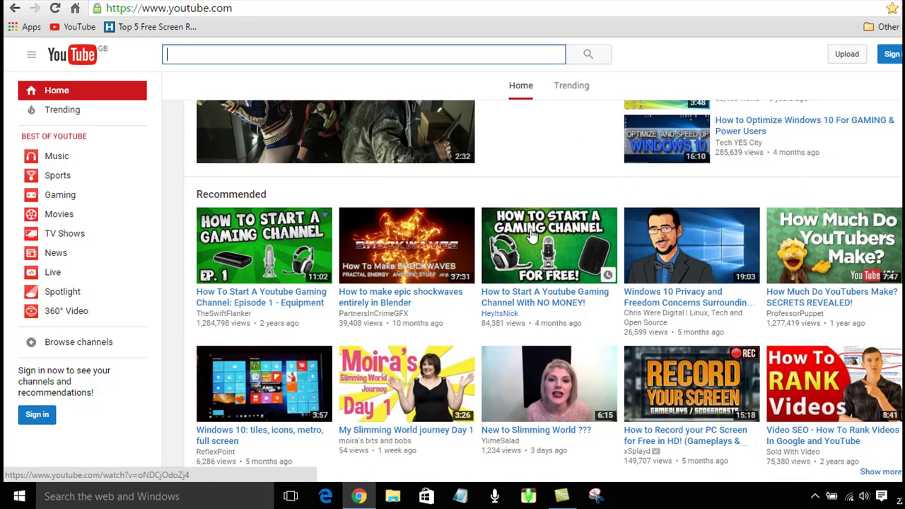
pyautogui.scroll(3, 534, 235)
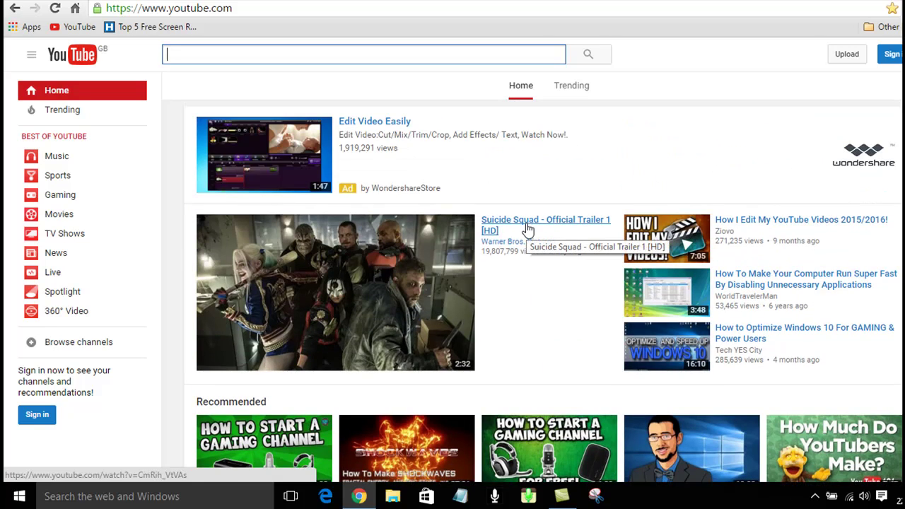